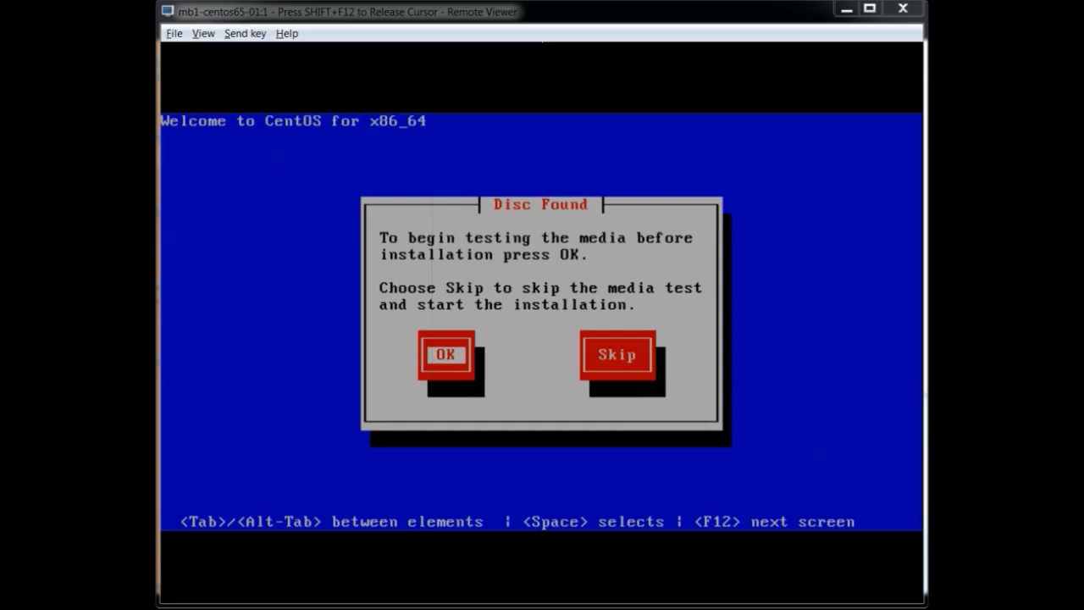
# Step: Boot the VM from the CentOS 6.5 image and capture input at the Disc Found prompt
pyautogui.click(769, 466)
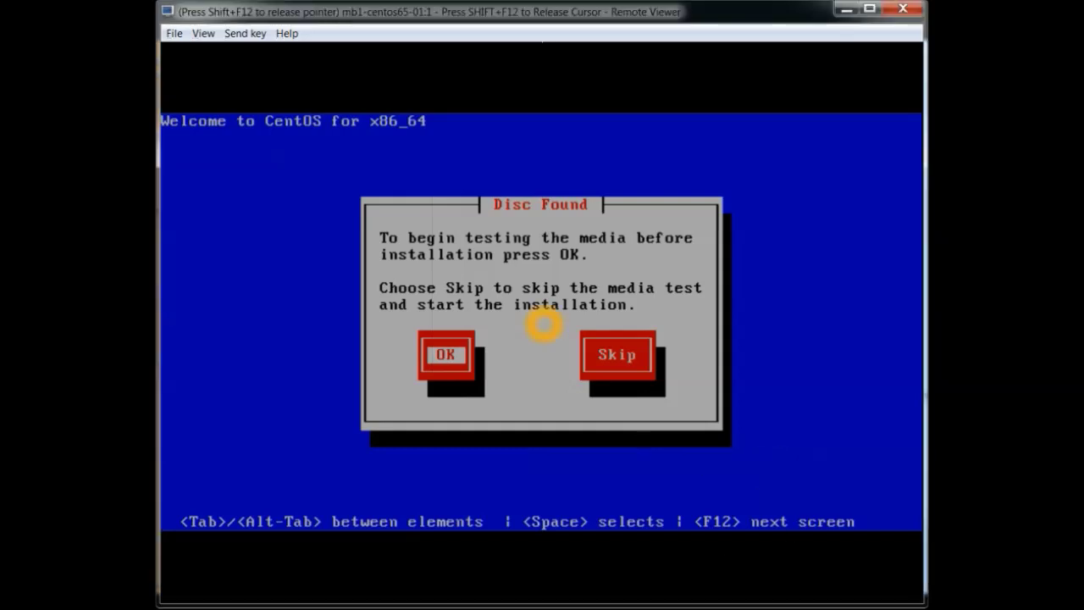
# Step: Skip the media test and keep English with the us keyboard layout
pyautogui.press('Tab')
pyautogui.press('space')
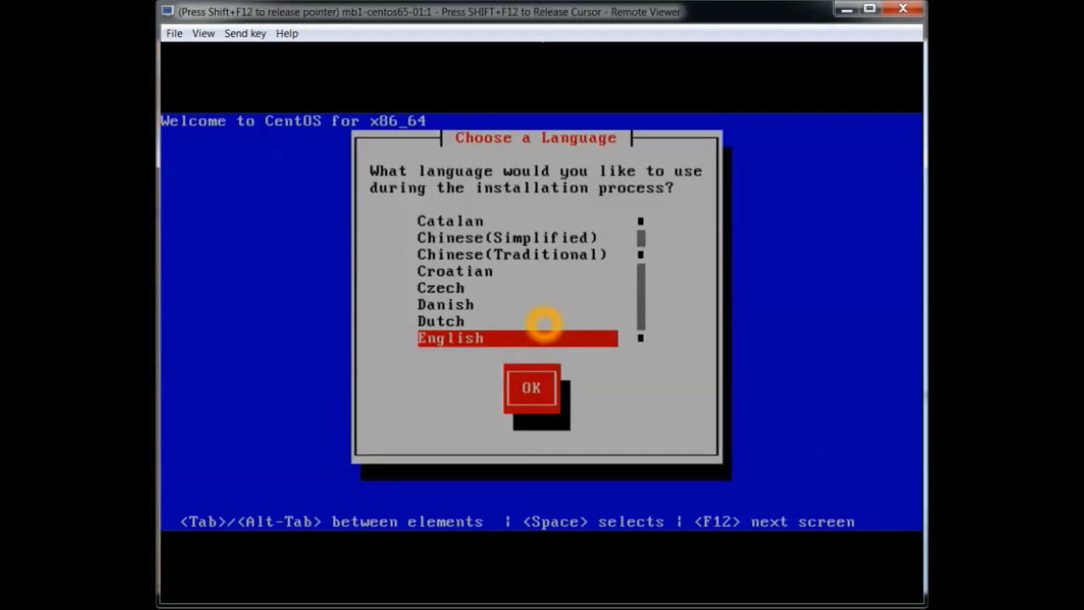
pyautogui.press('Return')
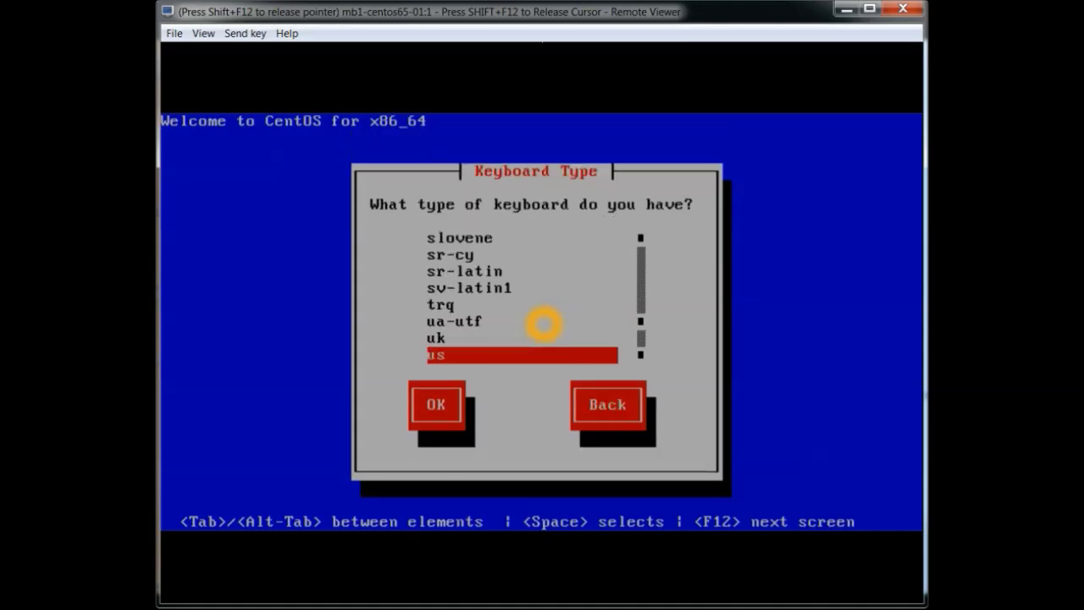
pyautogui.press('Tab')
pyautogui.press('space')
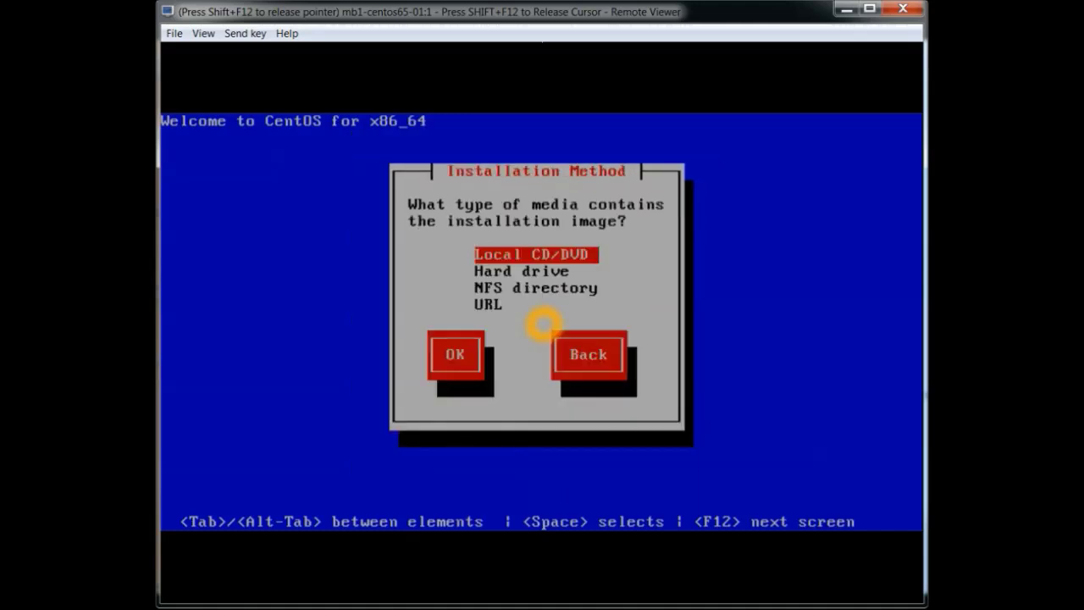
# Step: Choose URL as the installation source and disable IPv6 support in the network settings
pyautogui.press('Down')
pyautogui.press('Down')
pyautogui.press('Down')
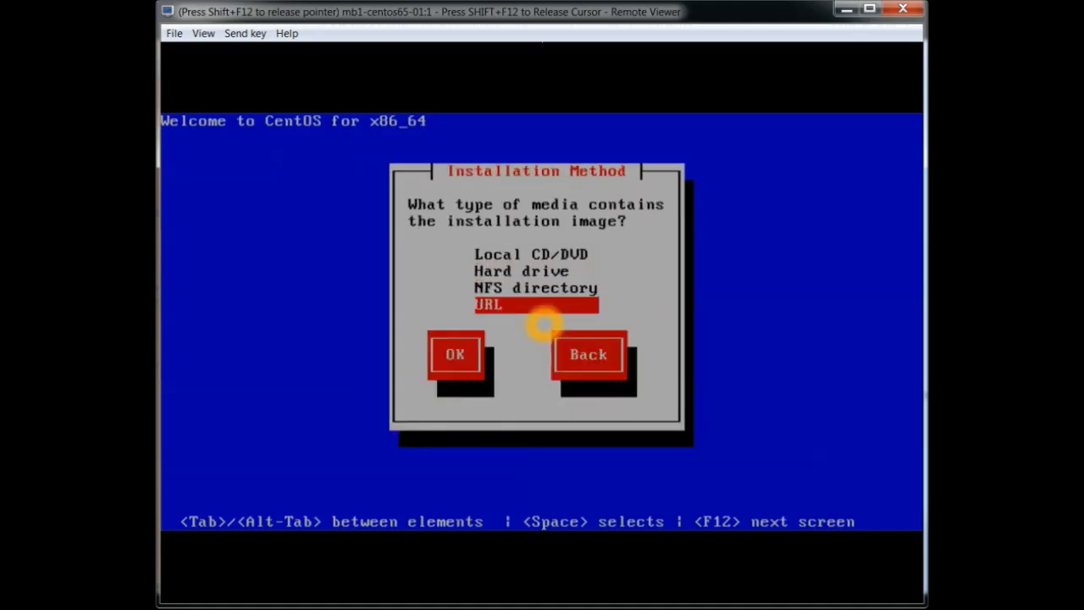
pyautogui.press('Tab')
pyautogui.press('space')
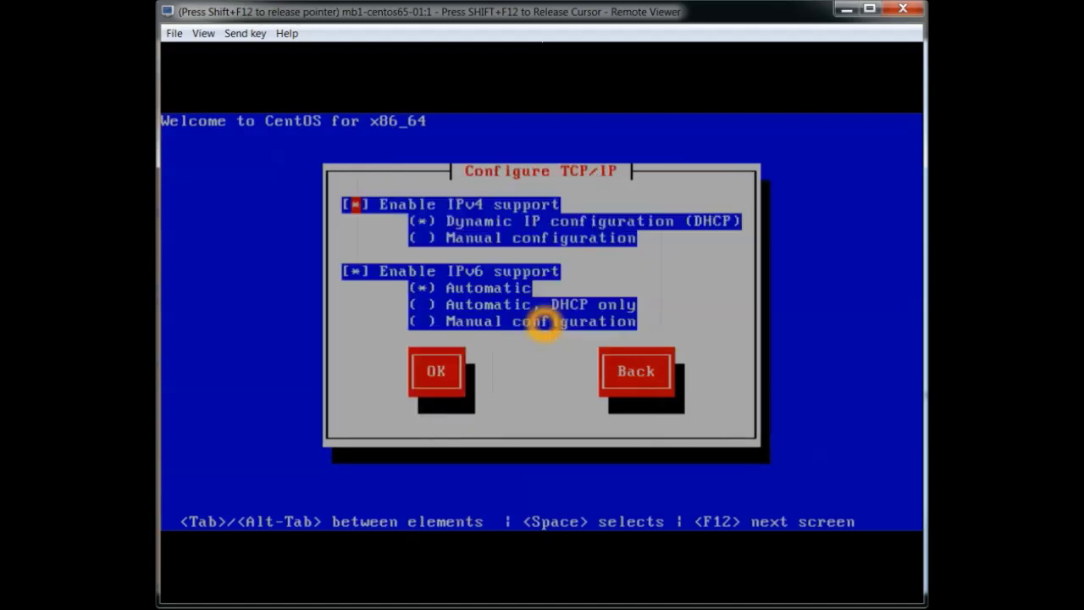
pyautogui.press('Tab')
pyautogui.press('Tab')
pyautogui.press('Tab')
pyautogui.press('space')
pyautogui.press('Tab')
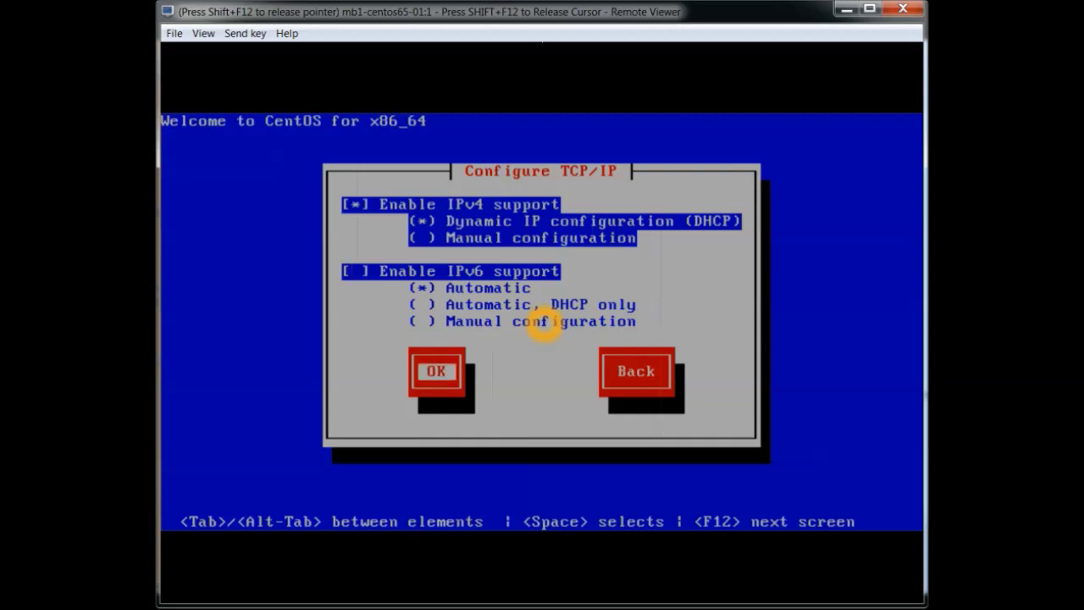
pyautogui.press('space')
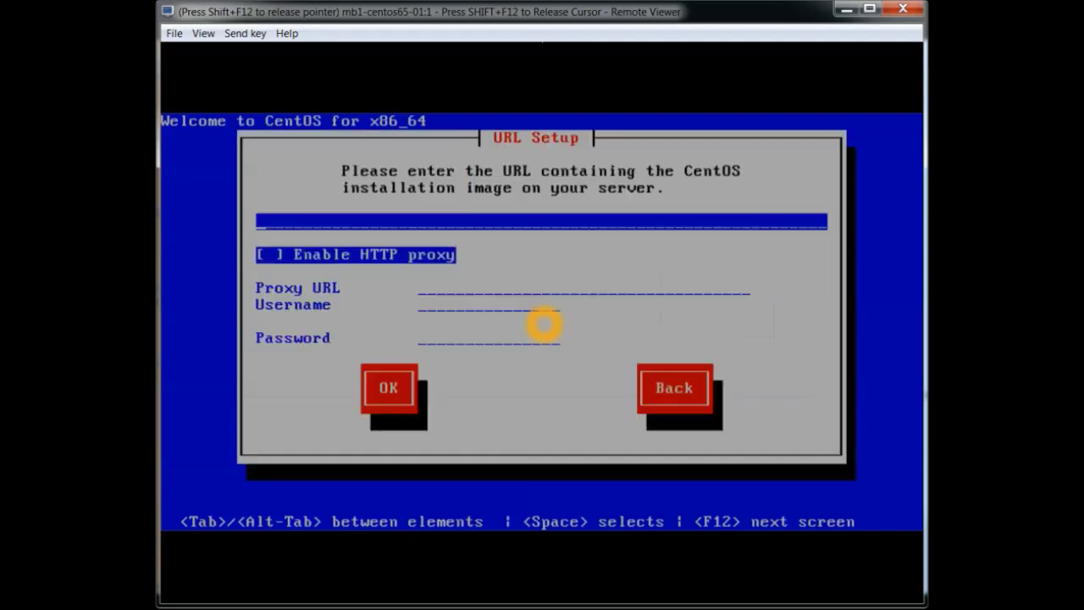
pyautogui.write('http://mio')
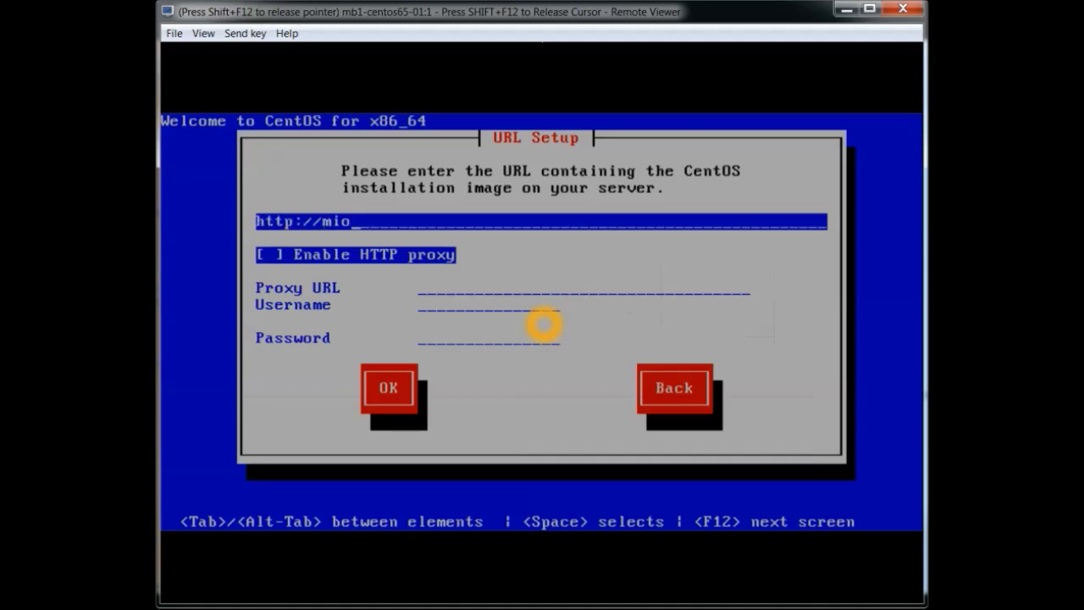
pyautogui.press('BackSpace')
pyautogui.write('rror.cenot')
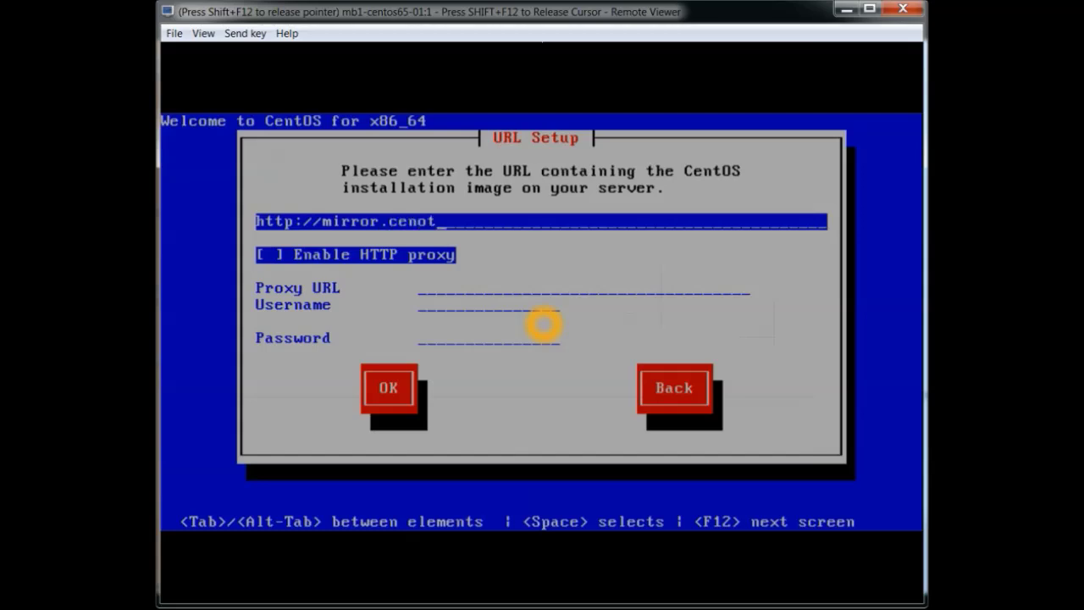
pyautogui.press('BackSpace')
pyautogui.press('BackSpace')
pyautogui.write('tos.org/')
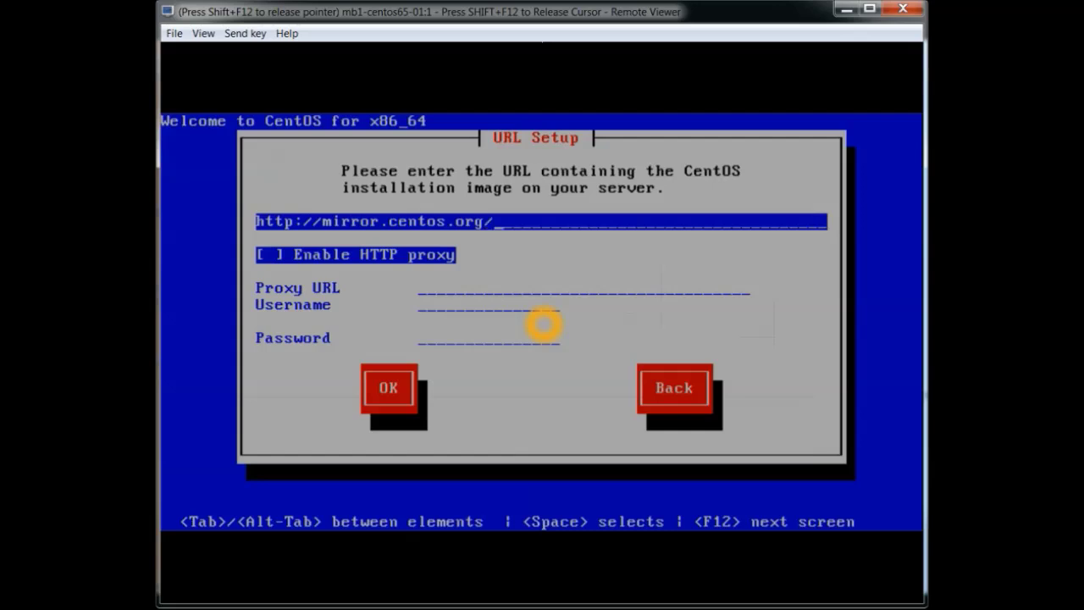
pyautogui.write('centos')
pyautogui.write('/6.')
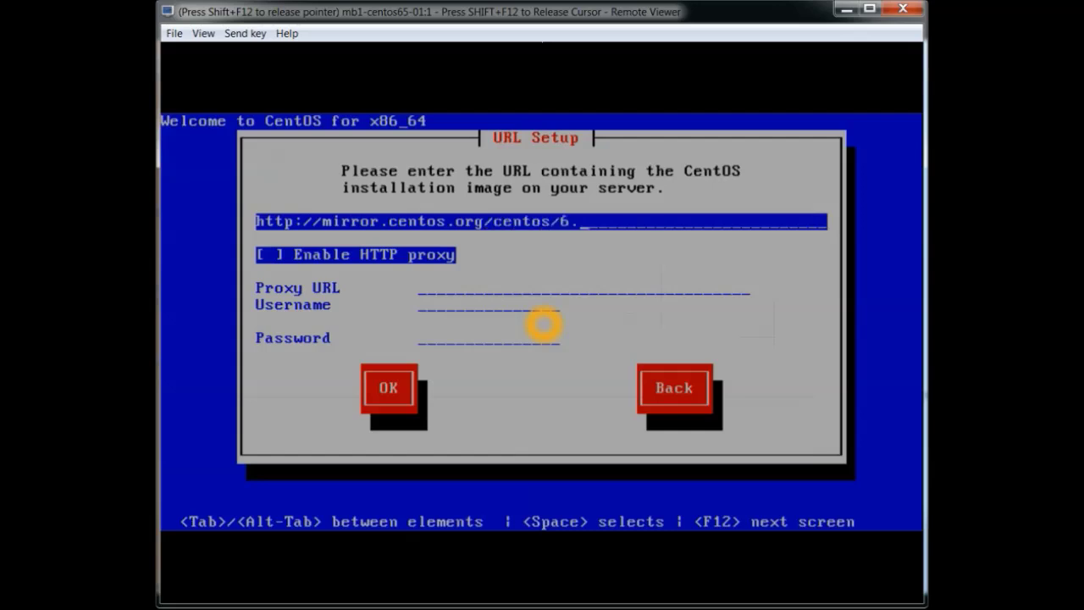
pyautogui.write('5/os/x86_6')
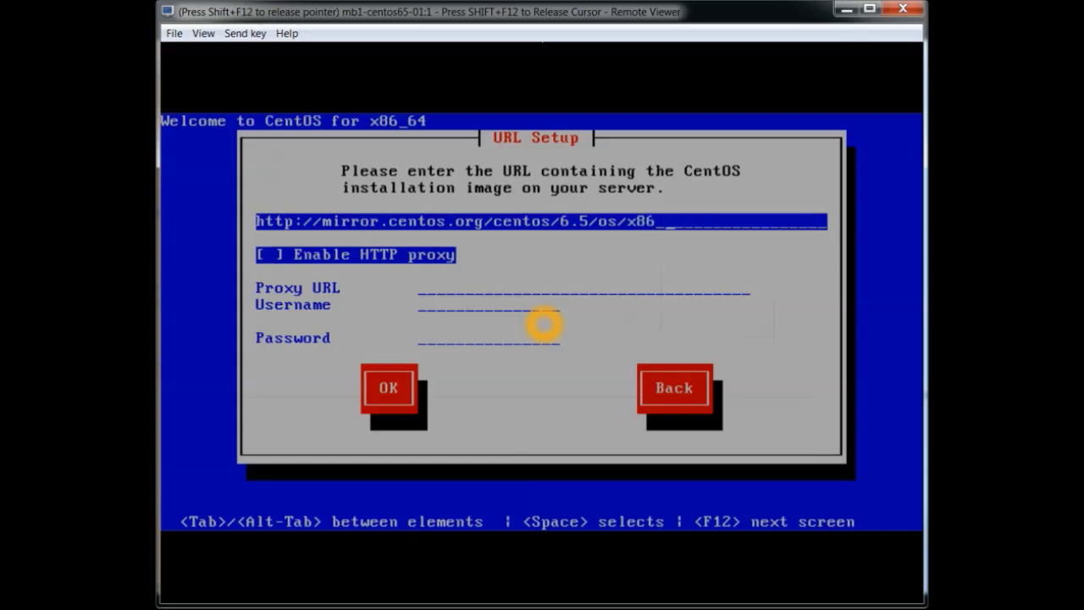
pyautogui.write('4')
pyautogui.press('Tab')
pyautogui.press('Tab')
pyautogui.press('Tab')
pyautogui.press('Tab')
pyautogui.press('Tab')
pyautogui.press('Tab')
pyautogui.press('Tab')
pyautogui.press('Tab')
pyautogui.press('Tab')
pyautogui.press('Tab')
pyautogui.press('Return')
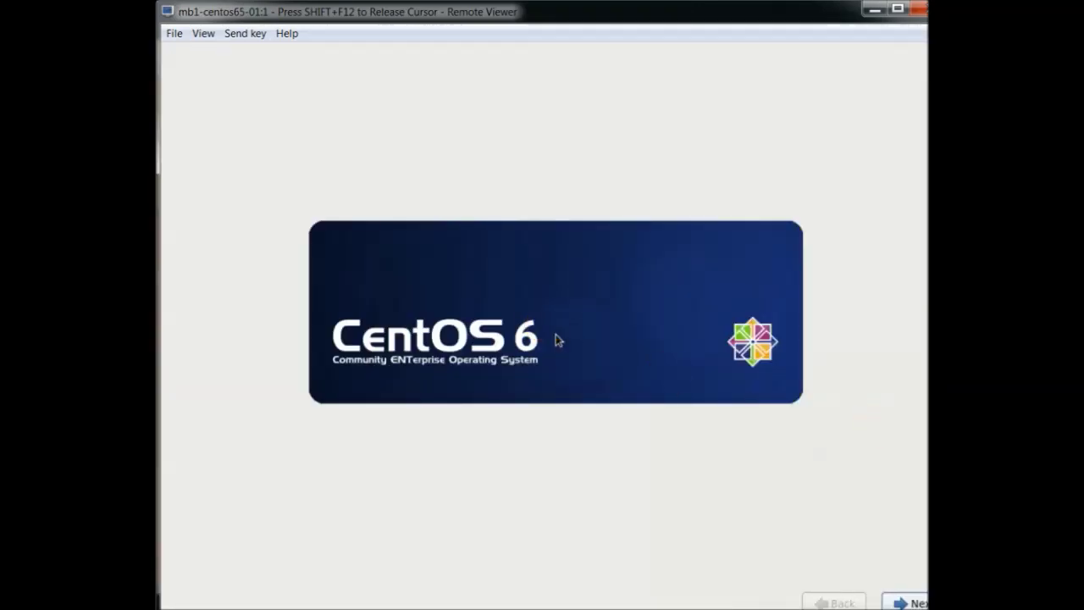
pyautogui.click(910, 598)
pyautogui.click(907, 539)
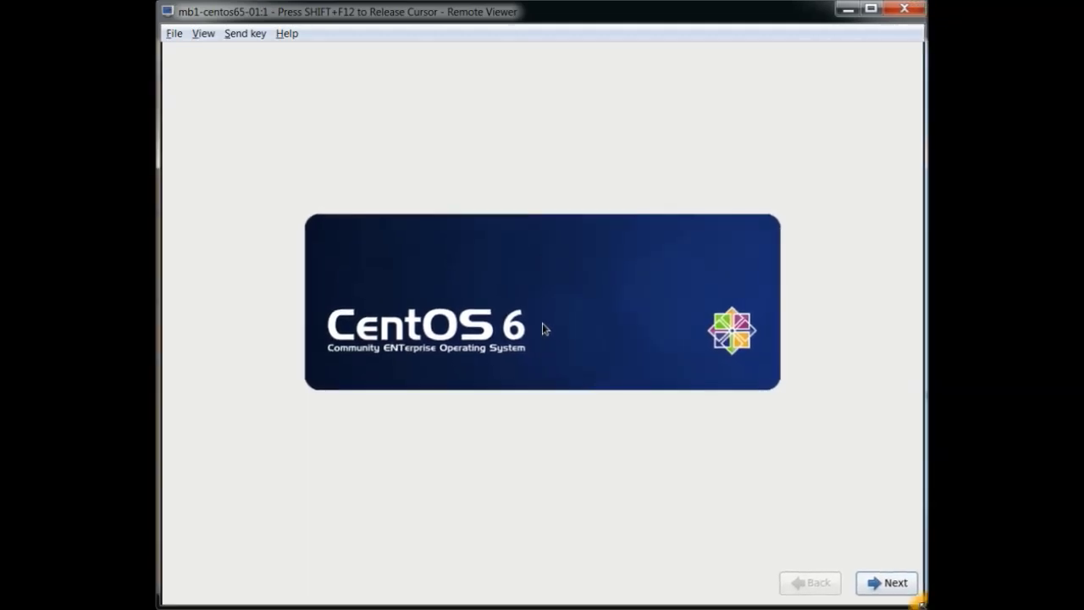
pyautogui.click(893, 582)
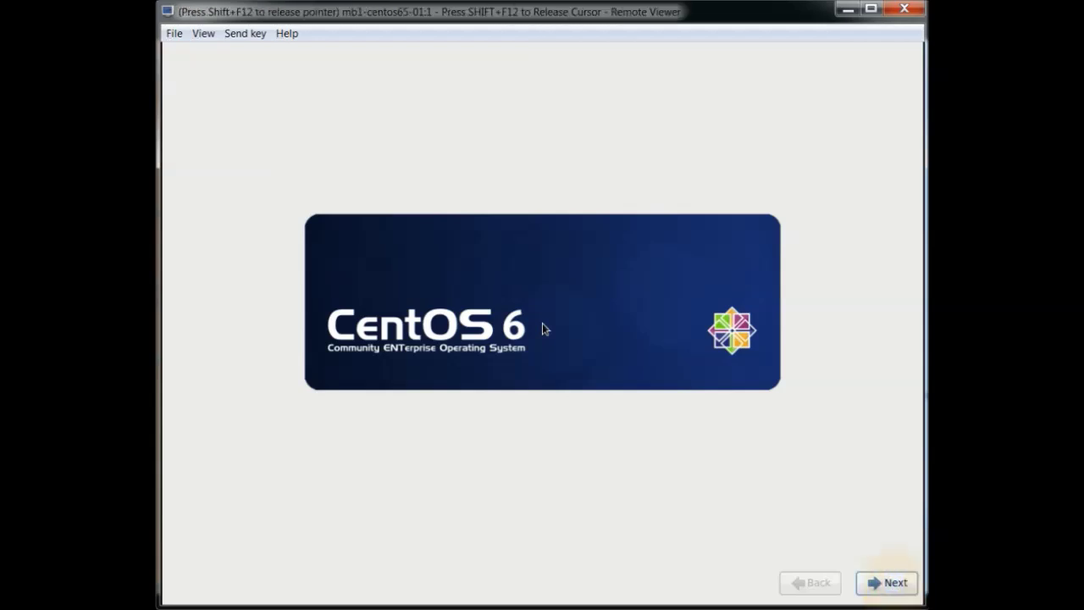
pyautogui.click(893, 582)
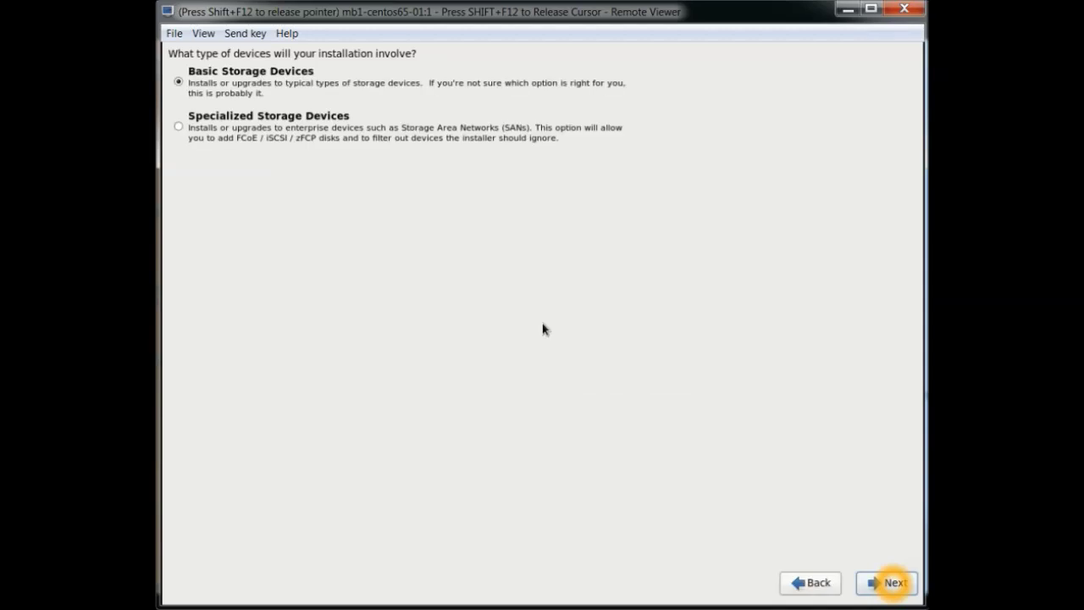
# Step: Keep Basic Storage Devices, discard disk data, and accept the default hostname and New York time zone
pyautogui.click(887, 582)
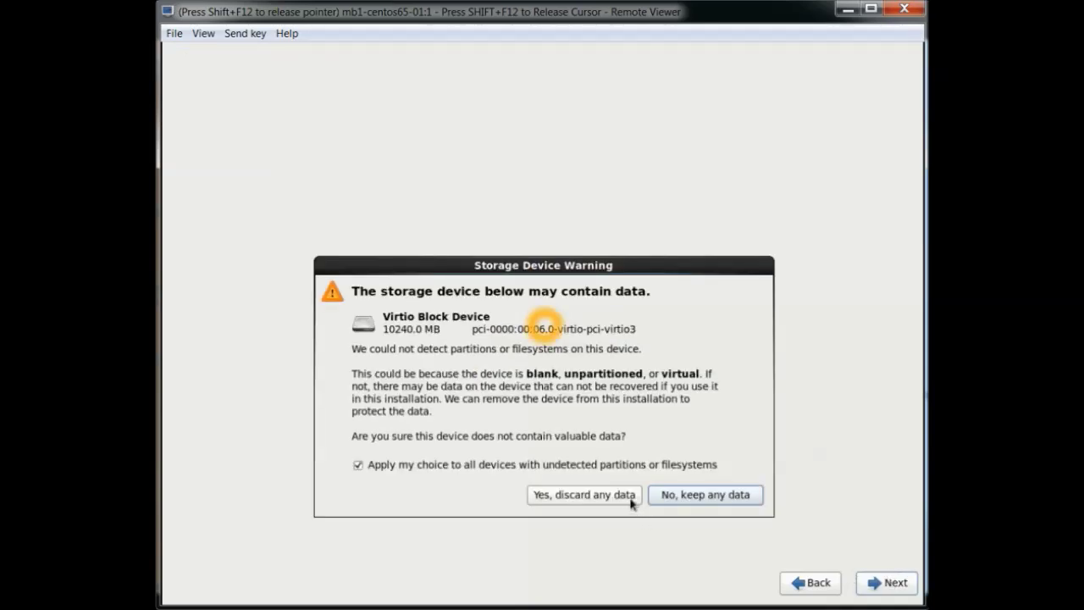
pyautogui.click(584, 494)
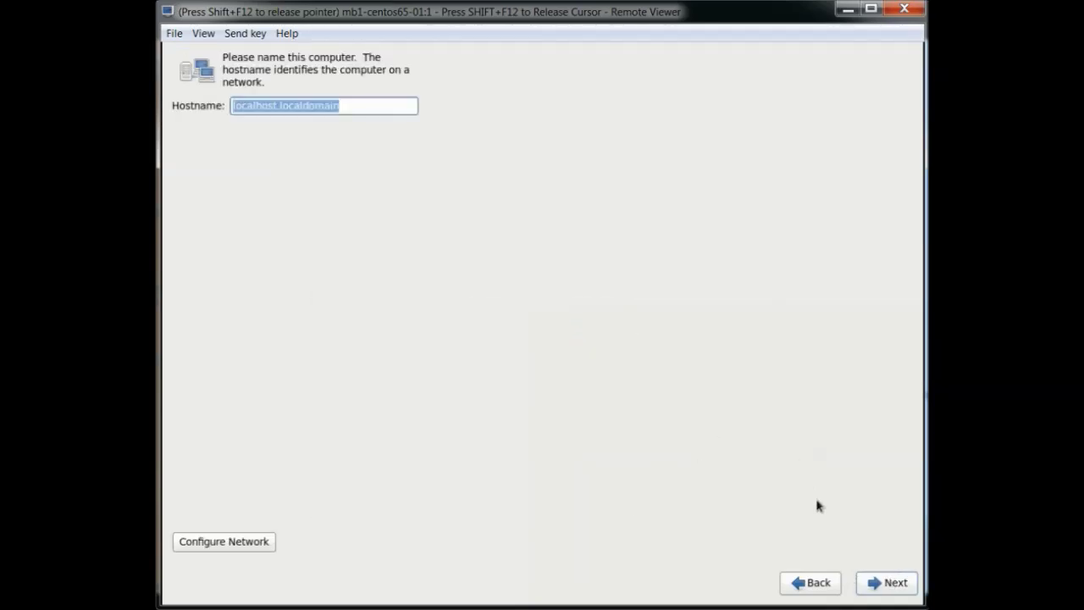
pyautogui.click(892, 586)
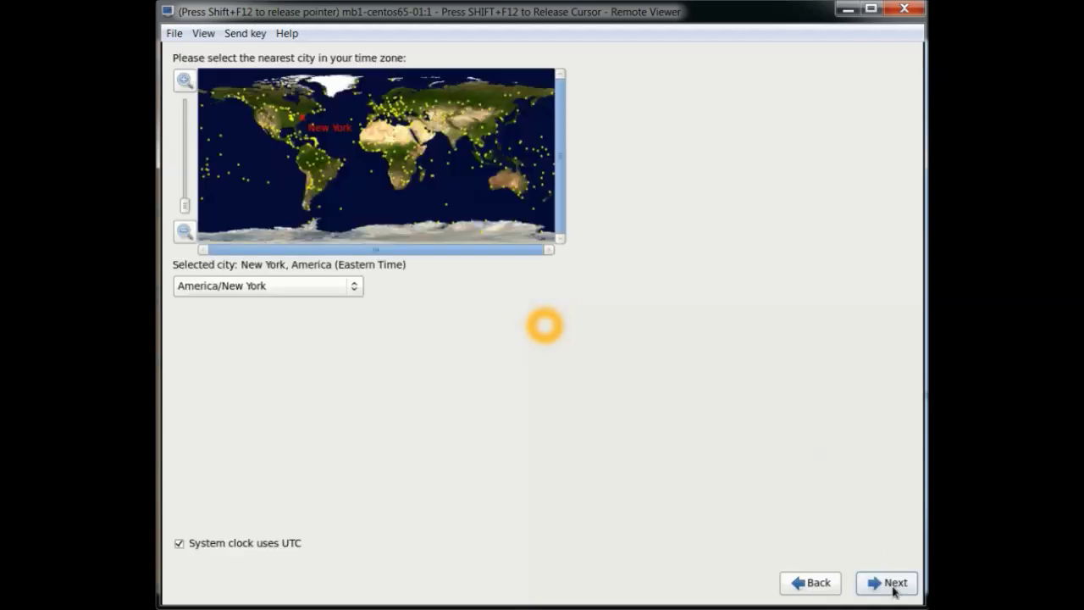
pyautogui.click(893, 587)
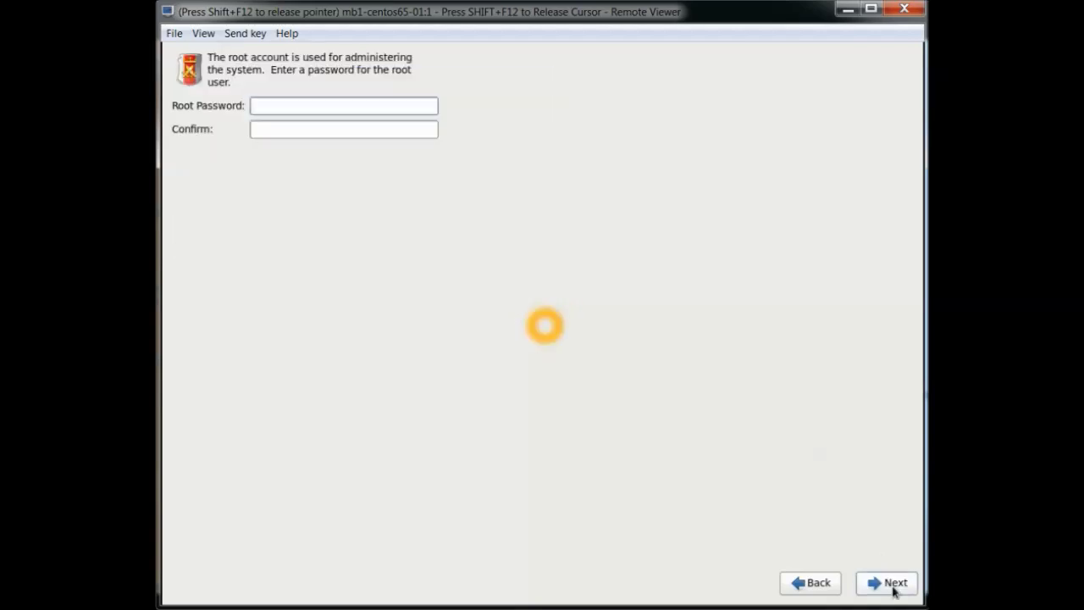
# Step: Set and confirm the root password, then continue
pyautogui.write('password')
pyautogui.press('Tab')
pyautogui.write('pas')
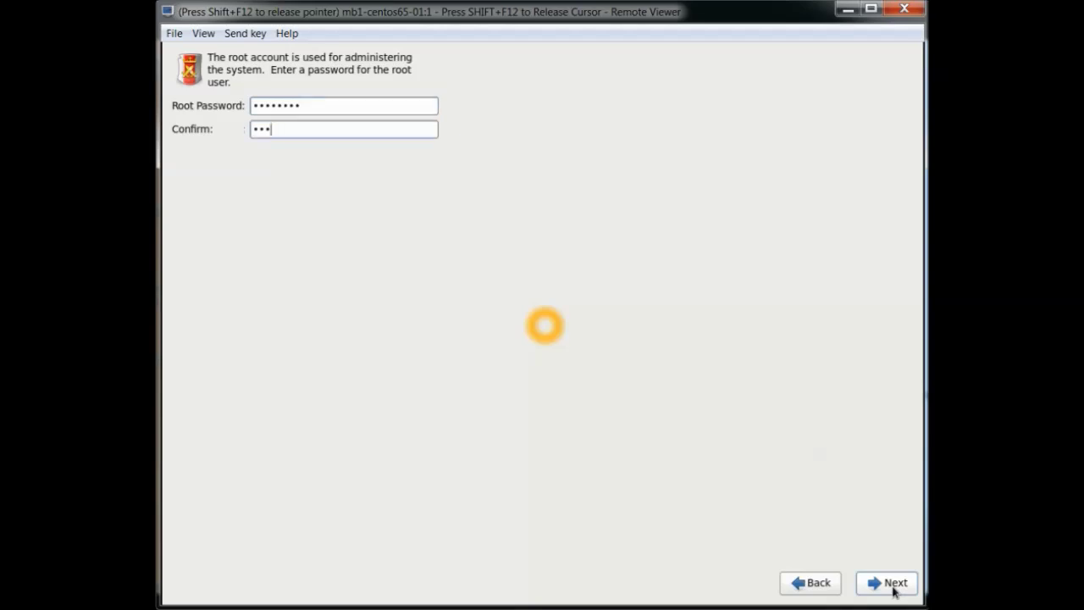
pyautogui.press('BackSpace')
pyautogui.press('BackSpace')
pyautogui.press('BackSpace')
pyautogui.write('password')
pyautogui.click(907, 591)
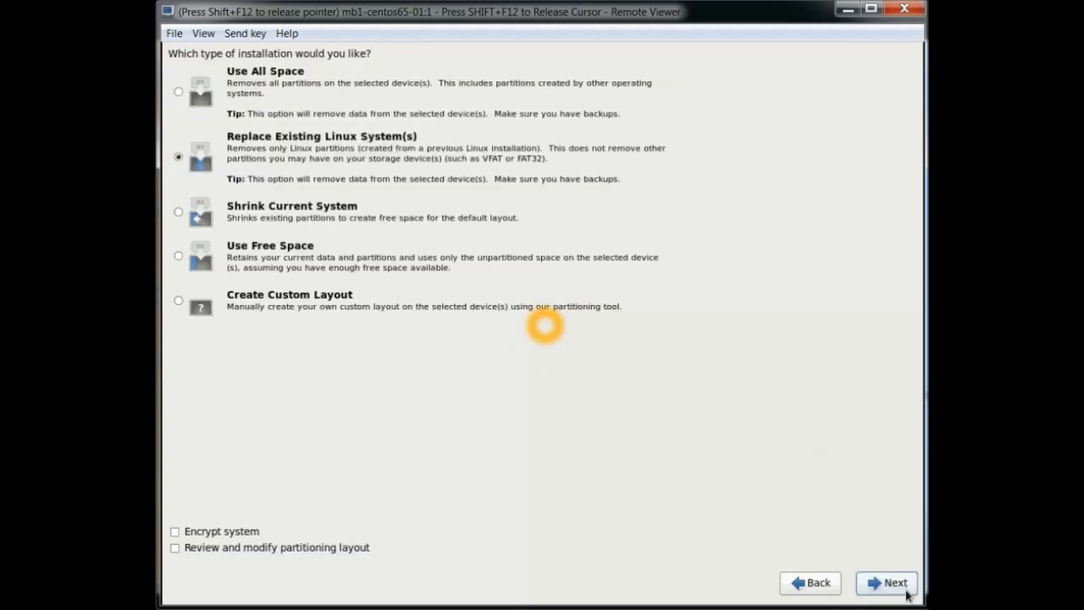
# Step: Choose Use All Space and write the new partition layout to disk
pyautogui.click(201, 98)
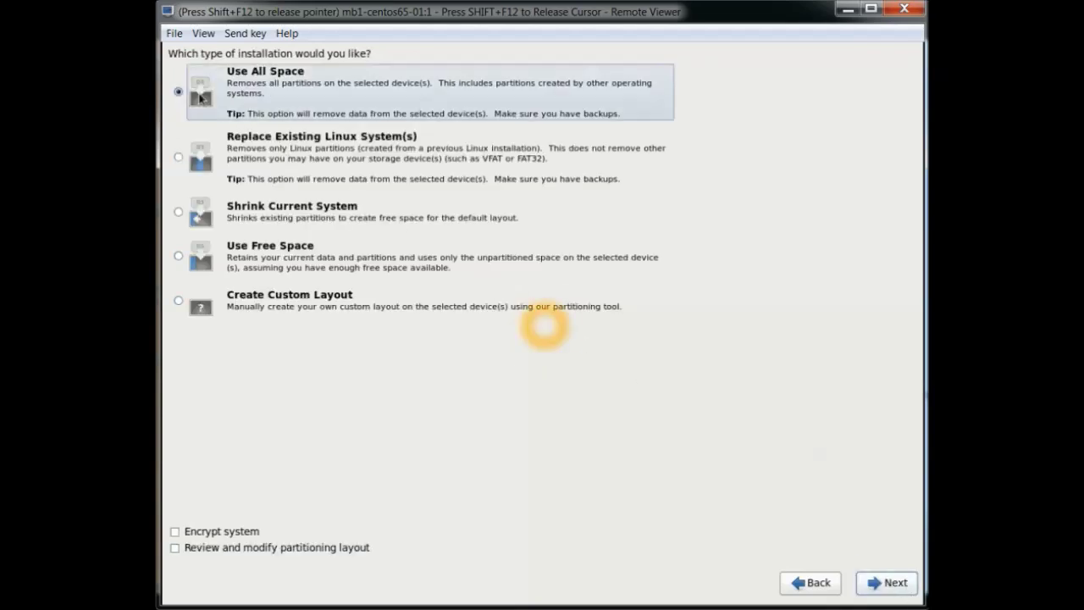
pyautogui.click(896, 584)
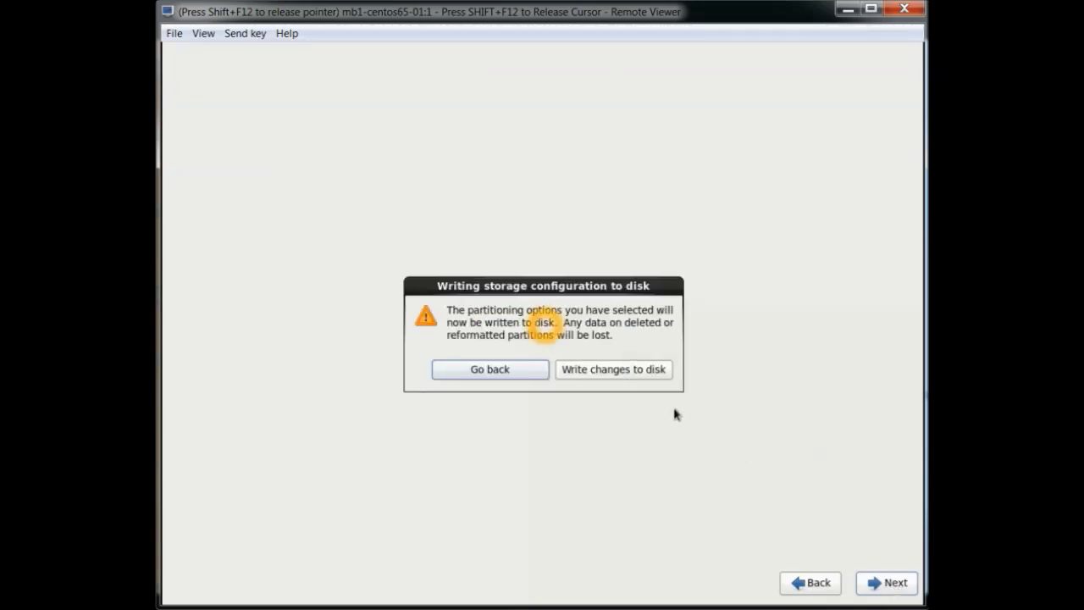
pyautogui.click(653, 373)
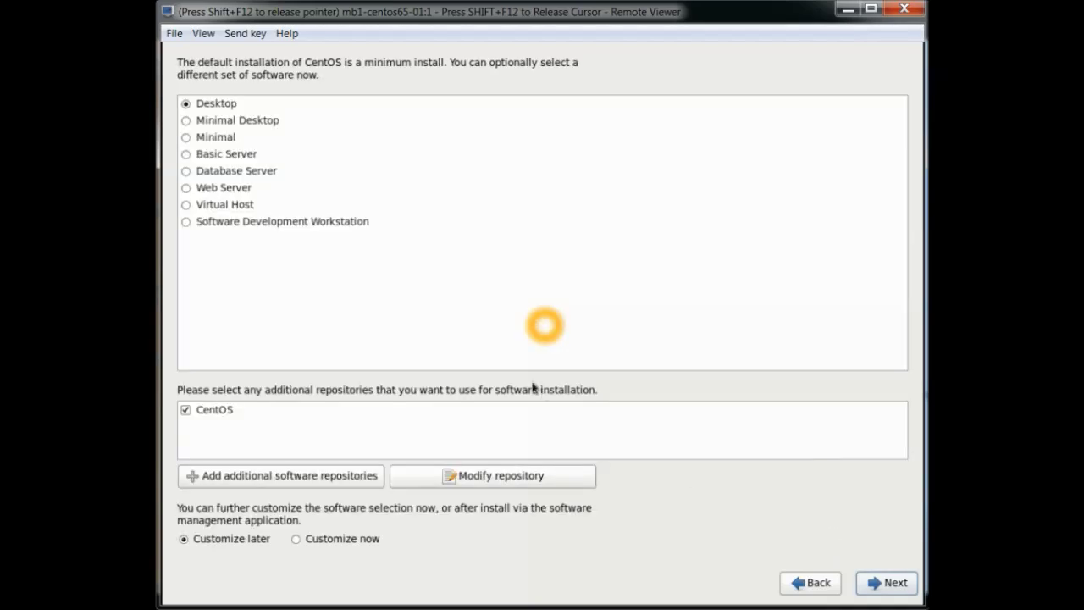
# Step: Select the Minimal software set and continue past the dependency check
pyautogui.click(191, 141)
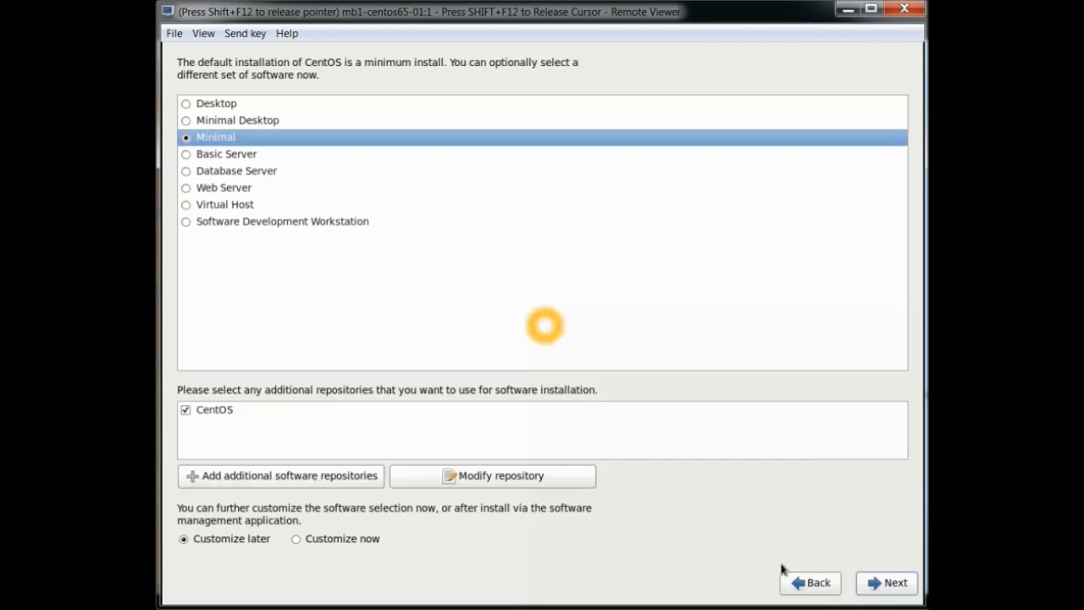
pyautogui.click(896, 583)
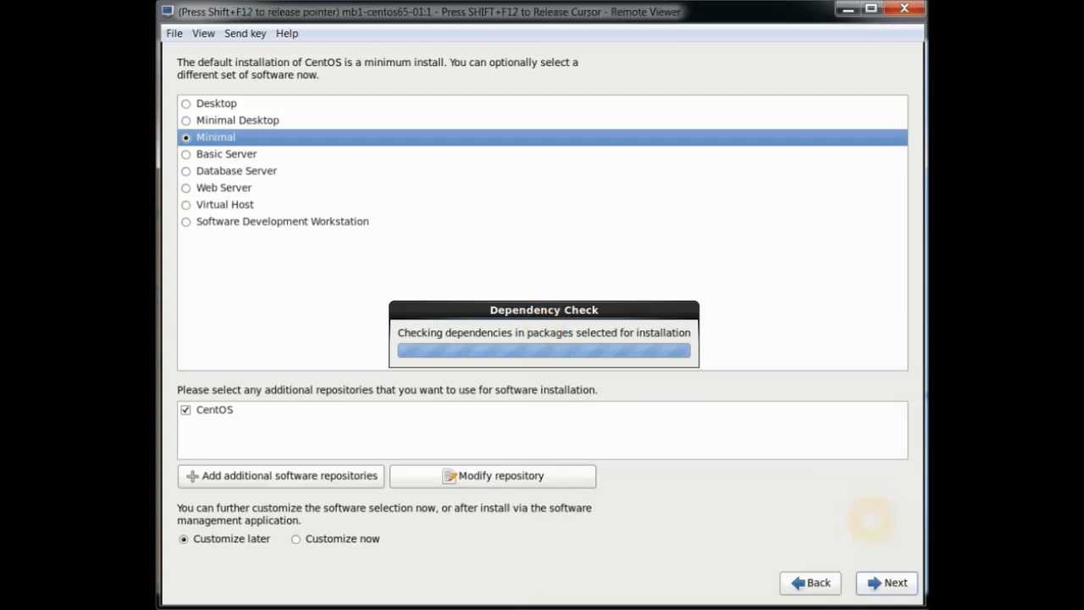
pyautogui.click(545, 326)
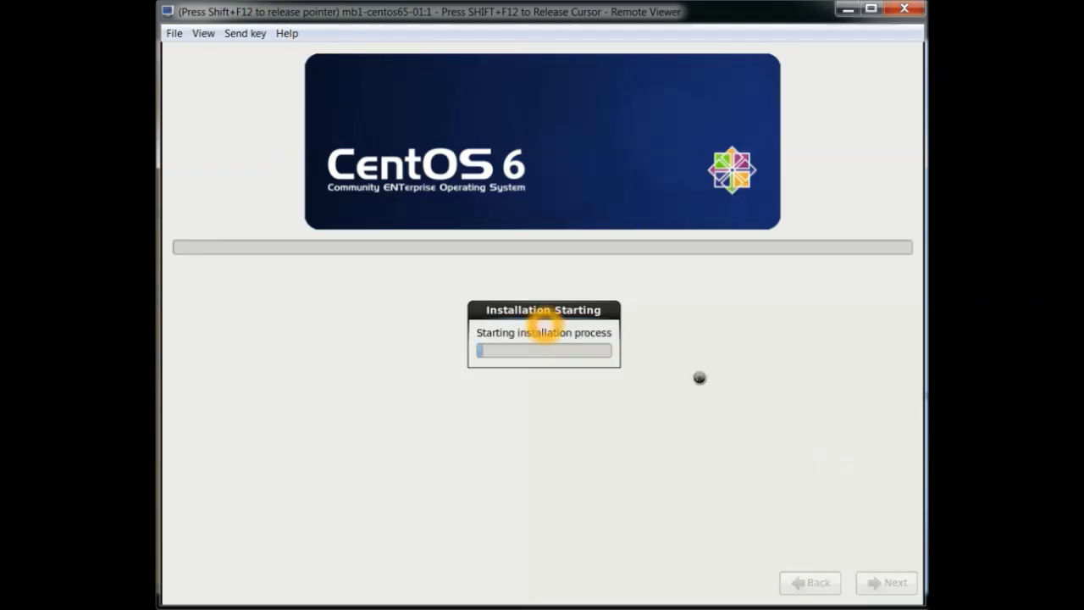
# Step: Let all 217 packages and the bootloader install until the Congratulations screen appears
pyautogui.click(868, 515)
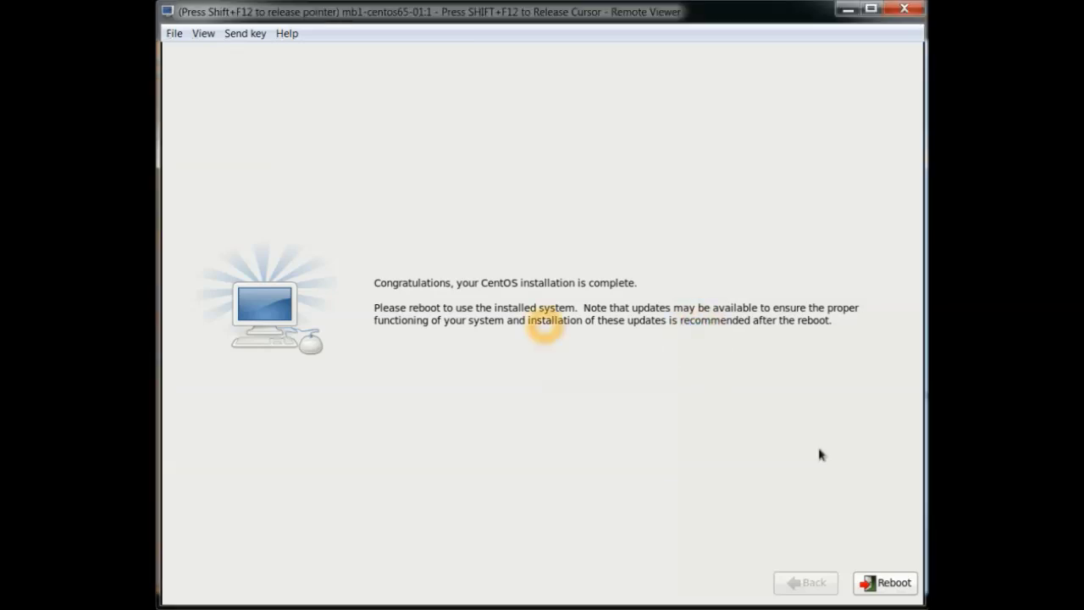
# Step: Reboot the VM and interrupt startup with Escape to reach the GRUB menu
pyautogui.click(888, 583)
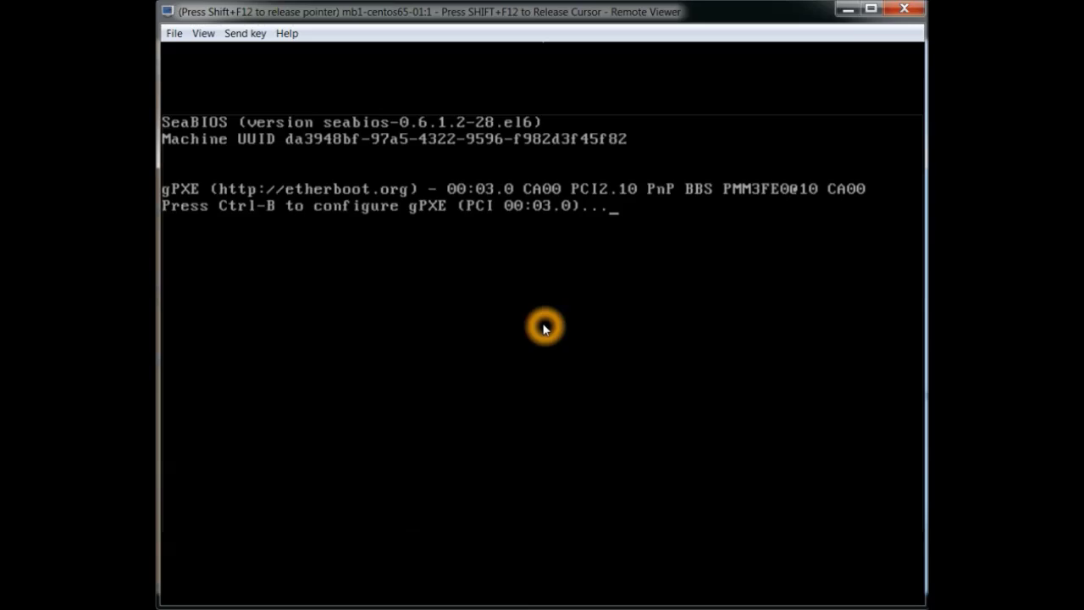
pyautogui.press('Escape')
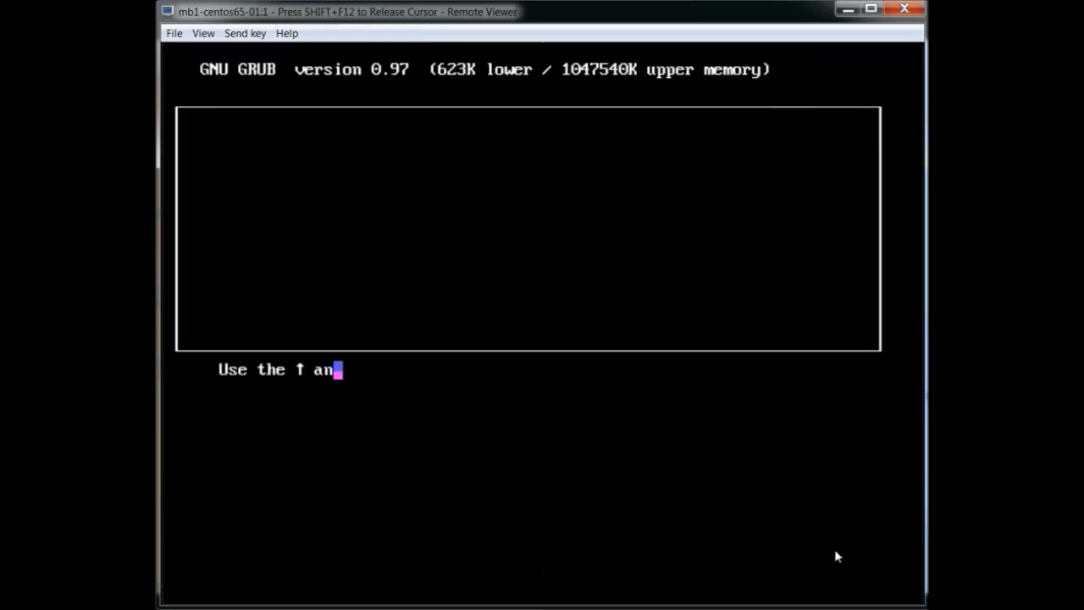
# Step: Show the GRUB 0.97 menu listing the CentOS 2.6.32-431.el6.x86_64 kernel entry
pyautogui.click(885, 591)
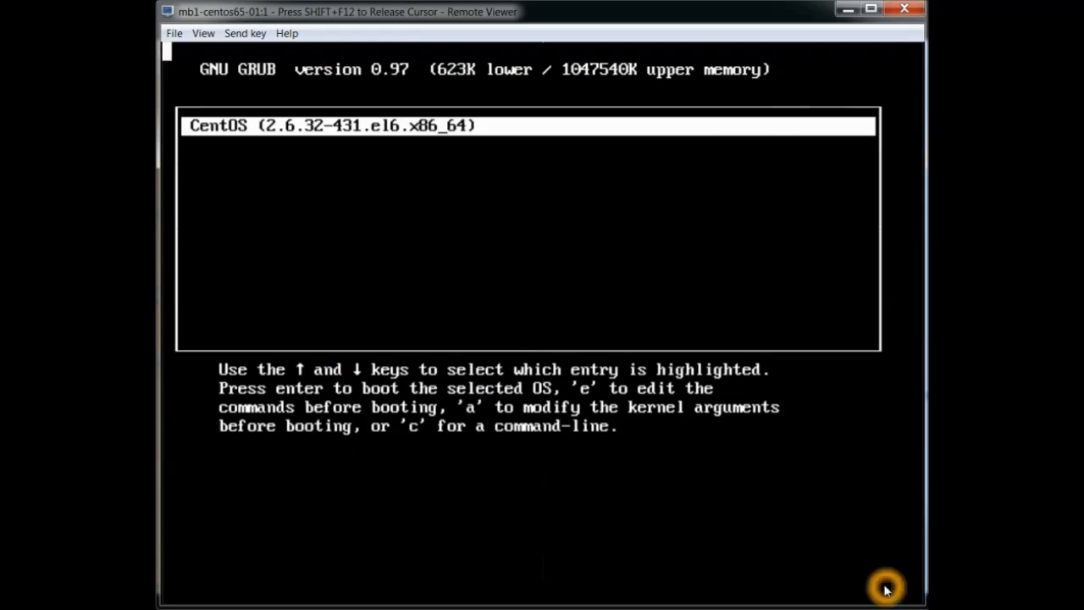